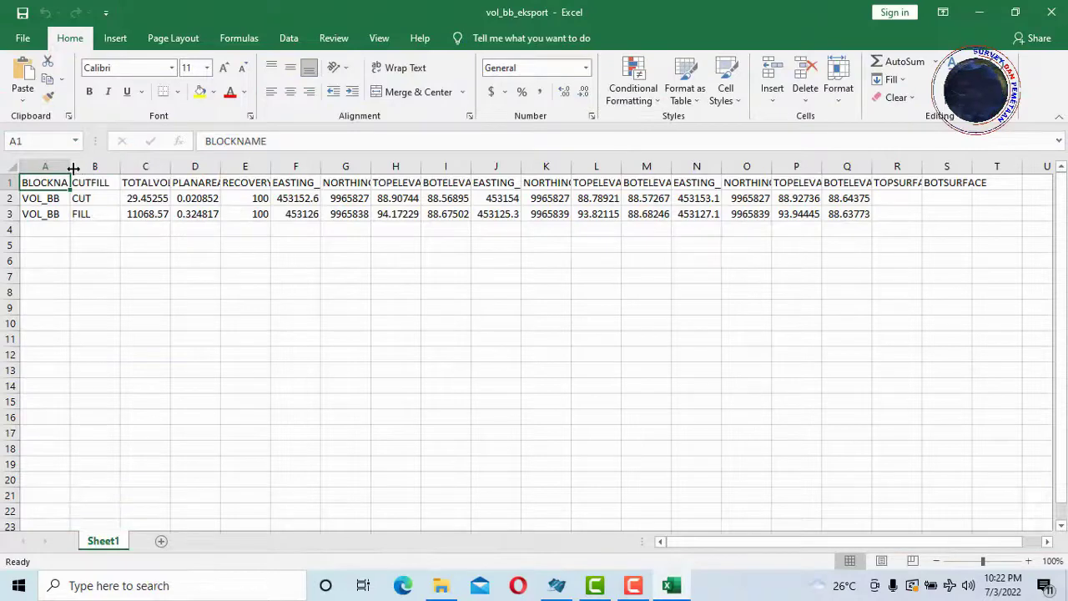
# Widen Excel columns A–G so BLOCKNAME and full NORTHING_1 values show, then return to MineScape
pyautogui.moveTo(72, 166); pyautogui.dragTo(96, 166)
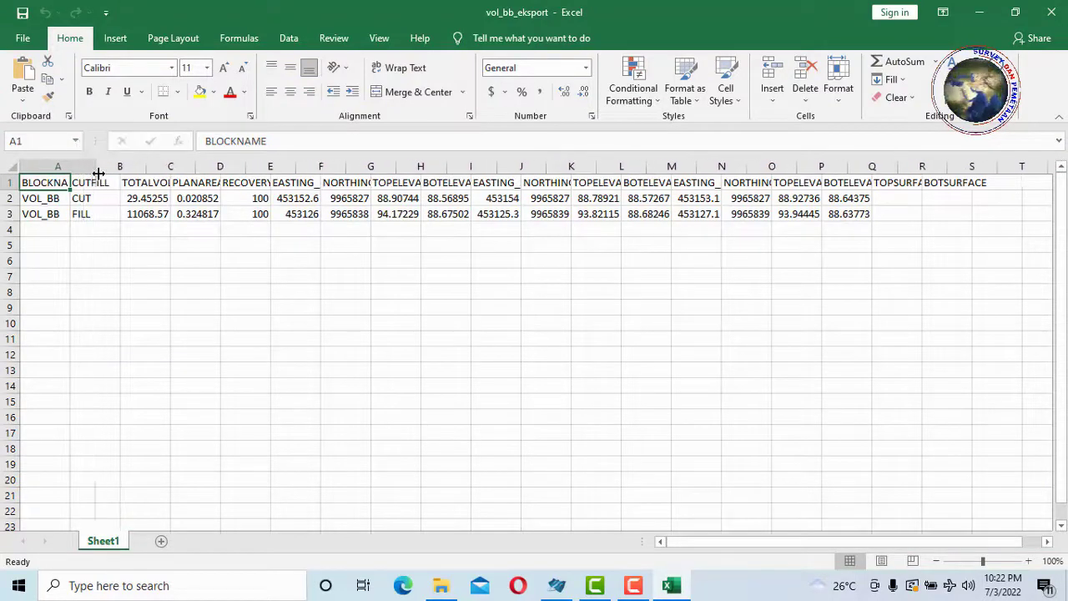
pyautogui.moveTo(145, 166); pyautogui.dragTo(302, 166)
pyautogui.moveTo(222, 166); pyautogui.dragTo(248, 166)
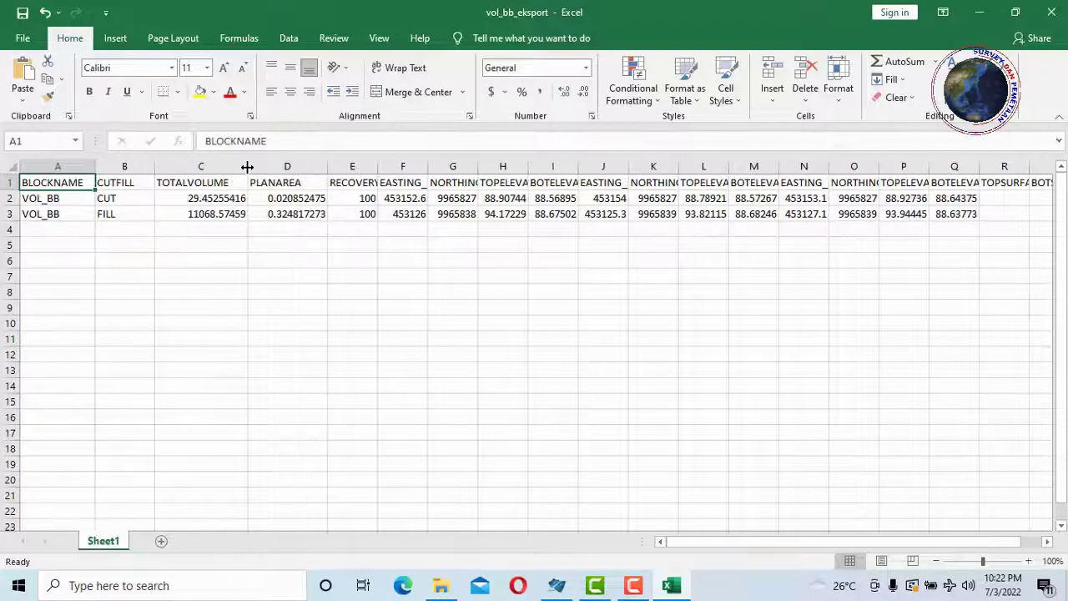
pyautogui.moveTo(382, 166); pyautogui.dragTo(575, 167)
pyautogui.click(534, 236)
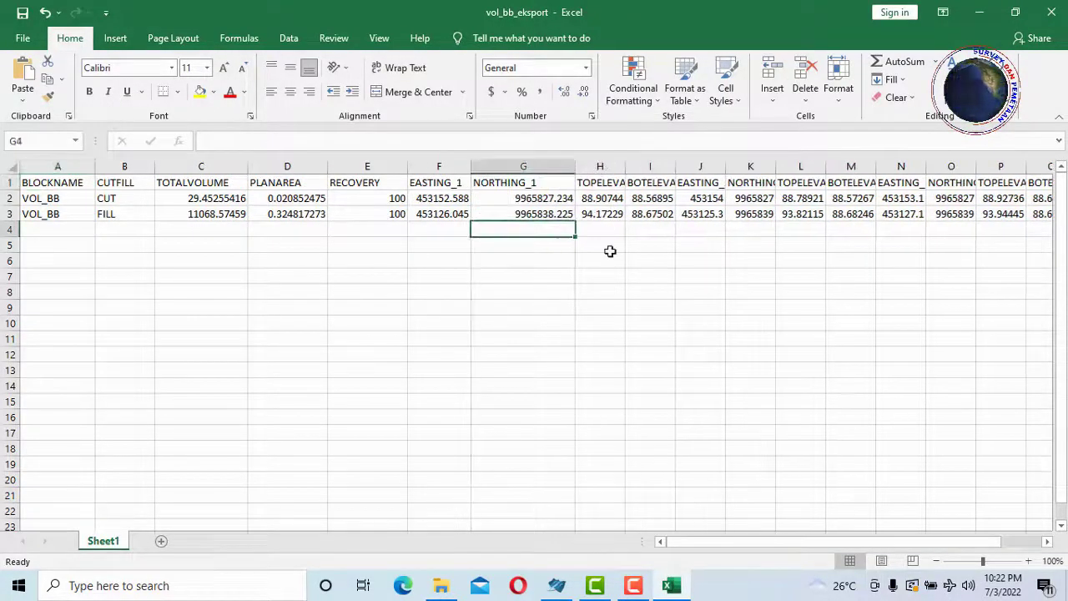
pyautogui.click(556, 585)
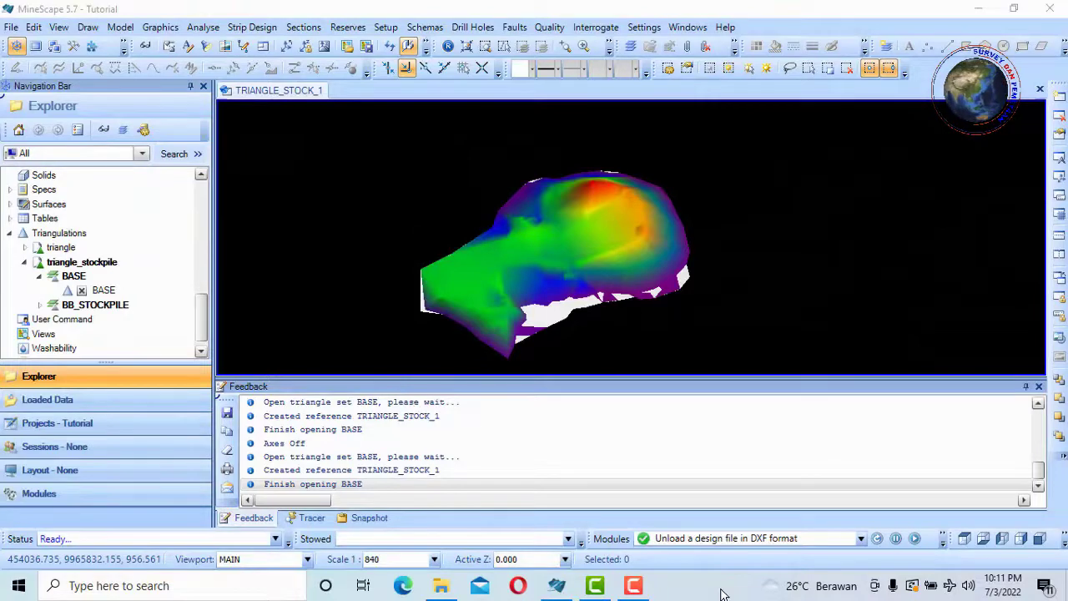
pyautogui.click(655, 220)
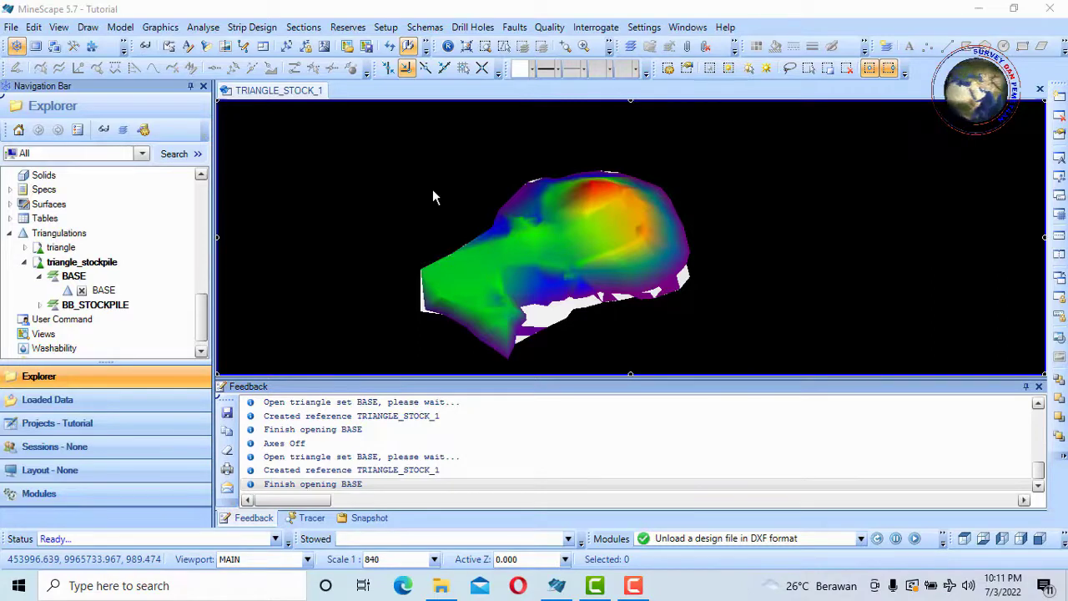
# Expand Tables > Reserves and view the vol_bb table in the Table File Editor
pyautogui.click(10, 219)
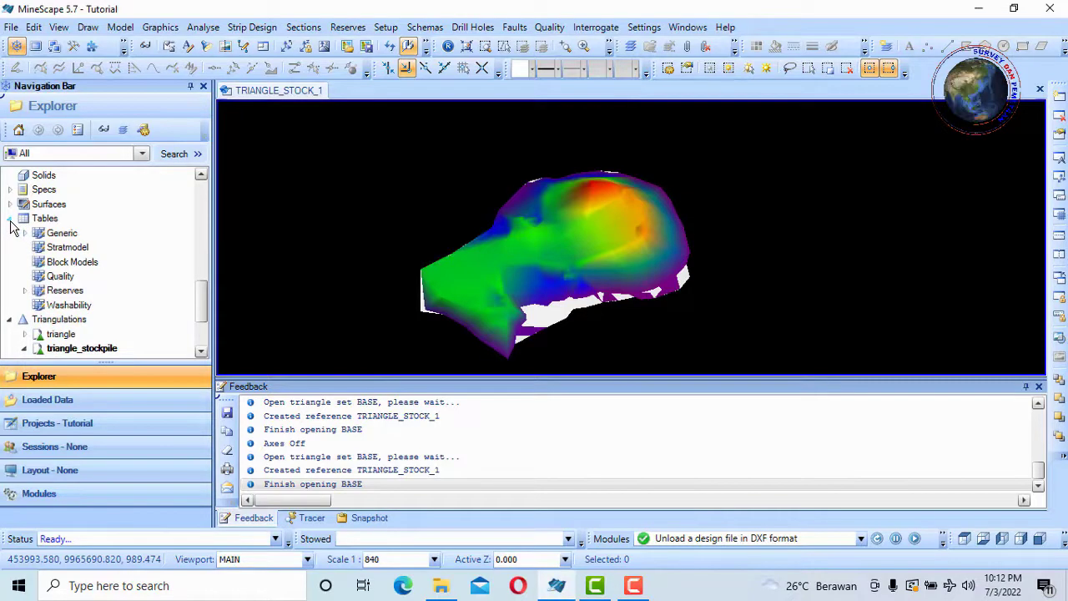
pyautogui.click(25, 290)
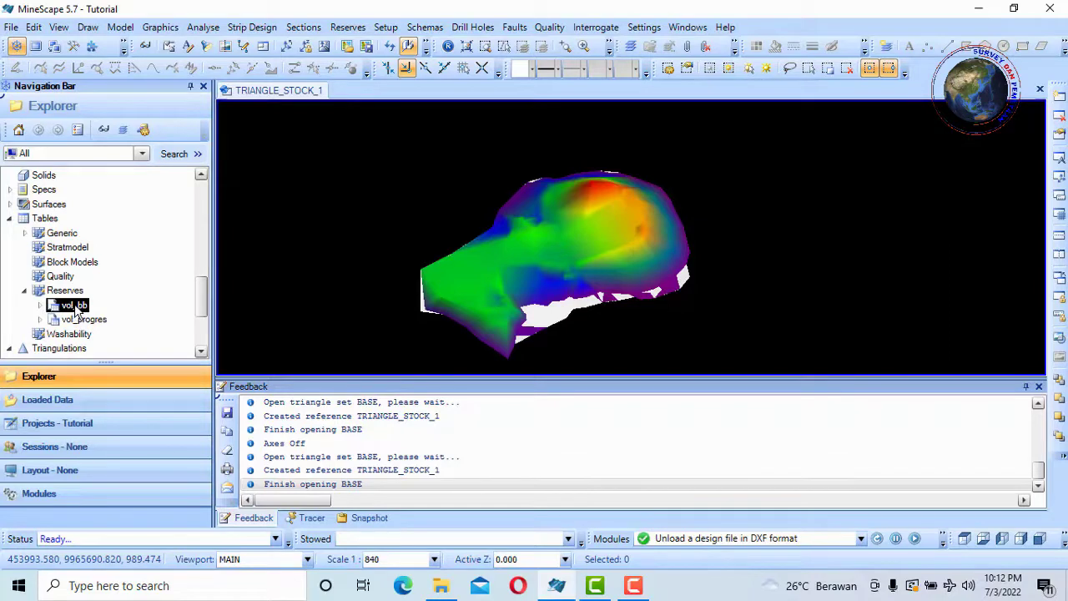
pyautogui.rightClick(77, 308)
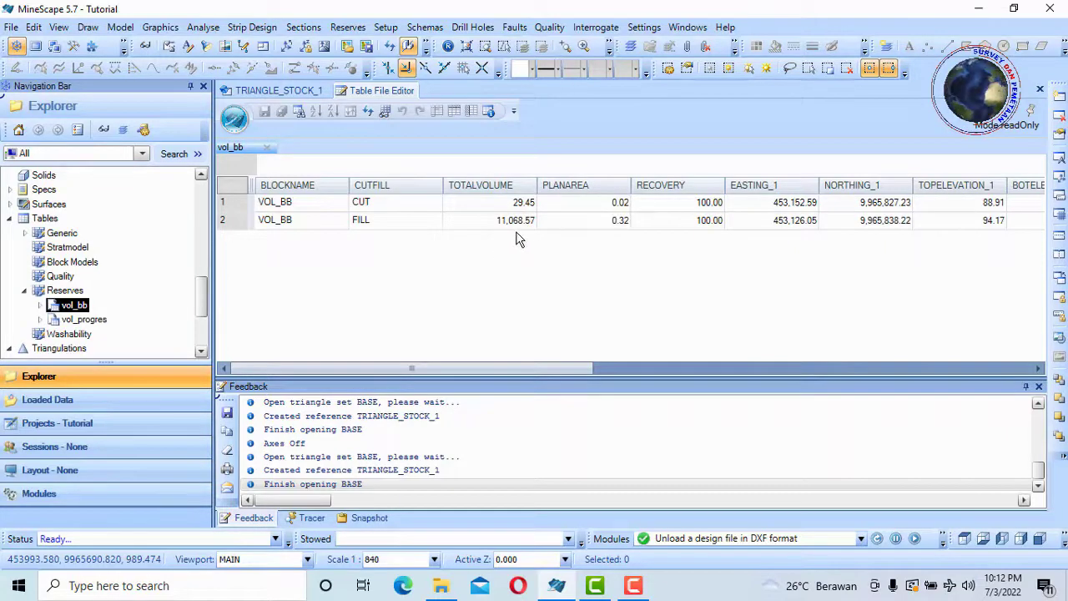
pyautogui.click(705, 592)
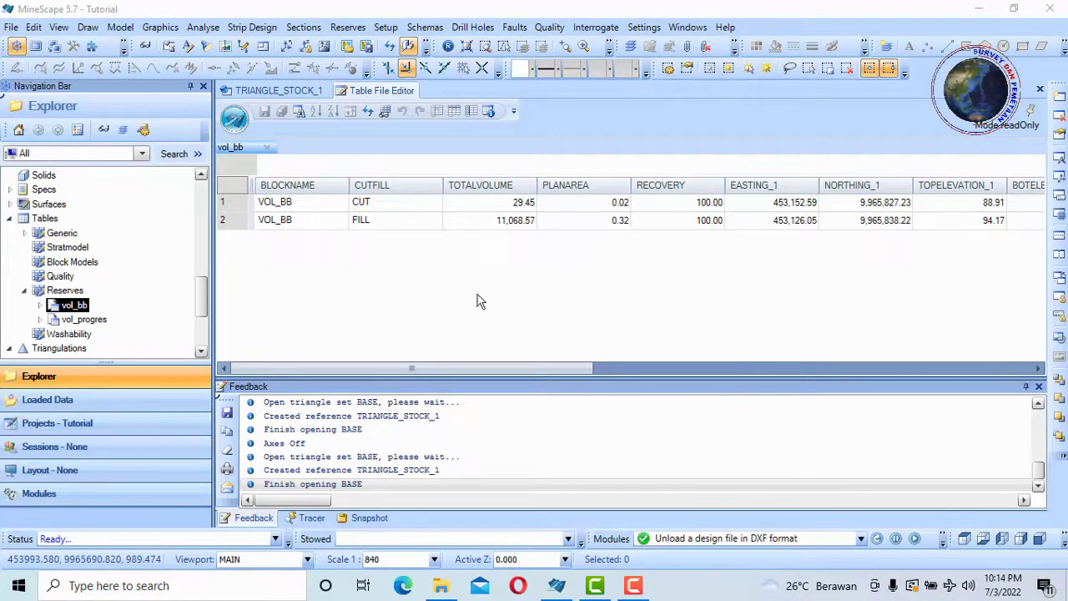
# Start a Microsoft Excel export of vol_bb and bring up row options for its Columns list
pyautogui.rightClick(81, 306)
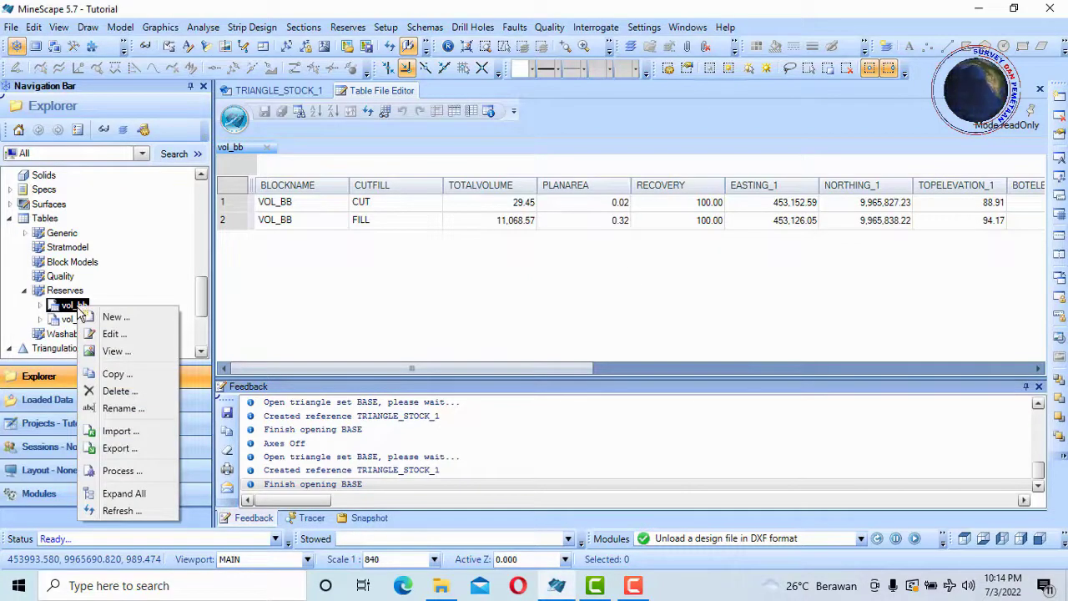
pyautogui.click(118, 449)
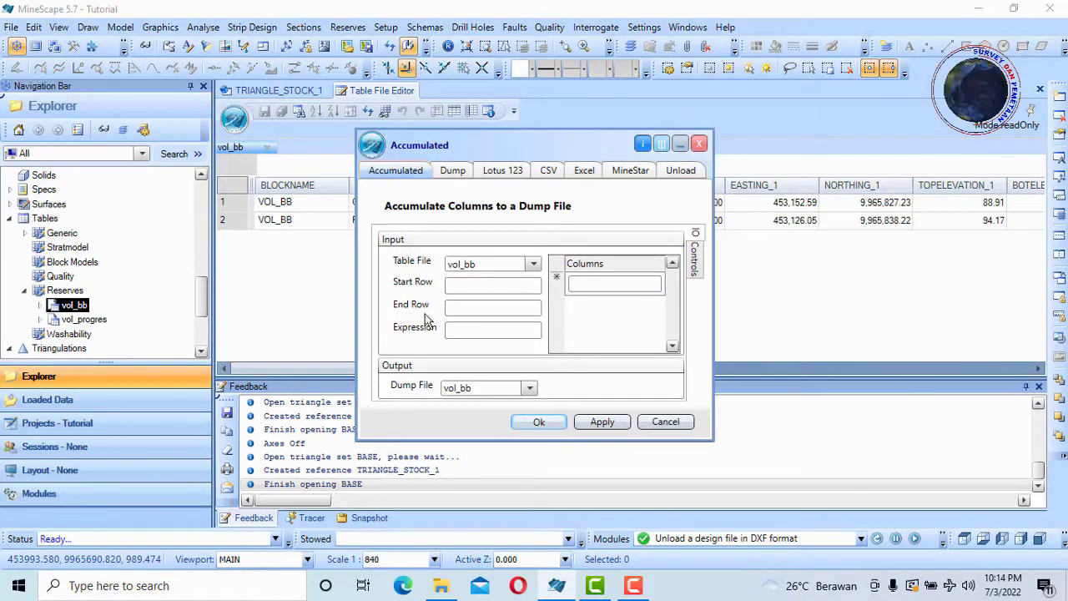
pyautogui.click(584, 171)
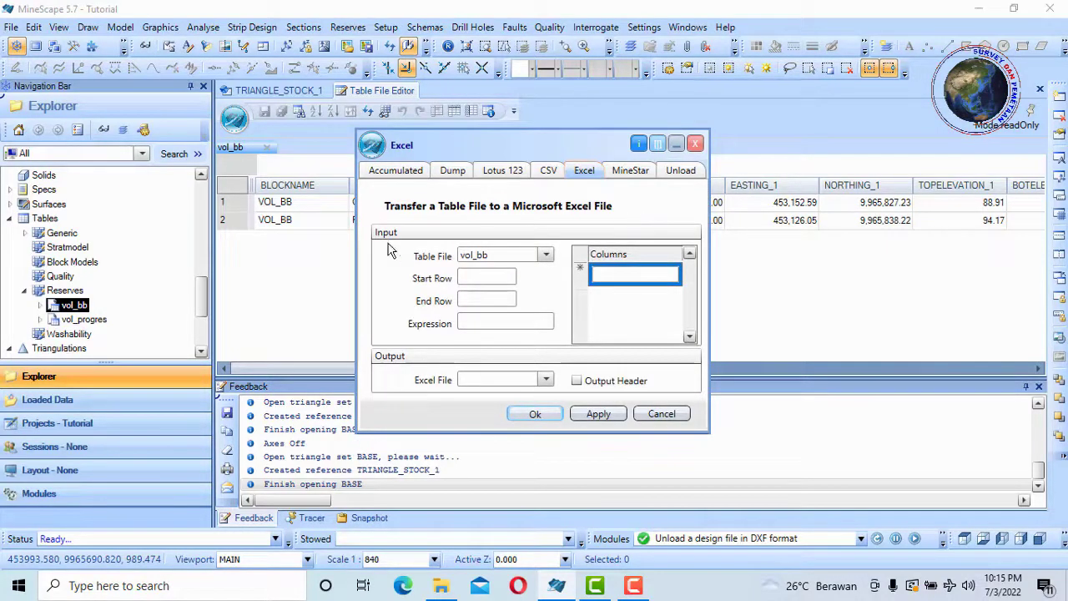
pyautogui.click(620, 276)
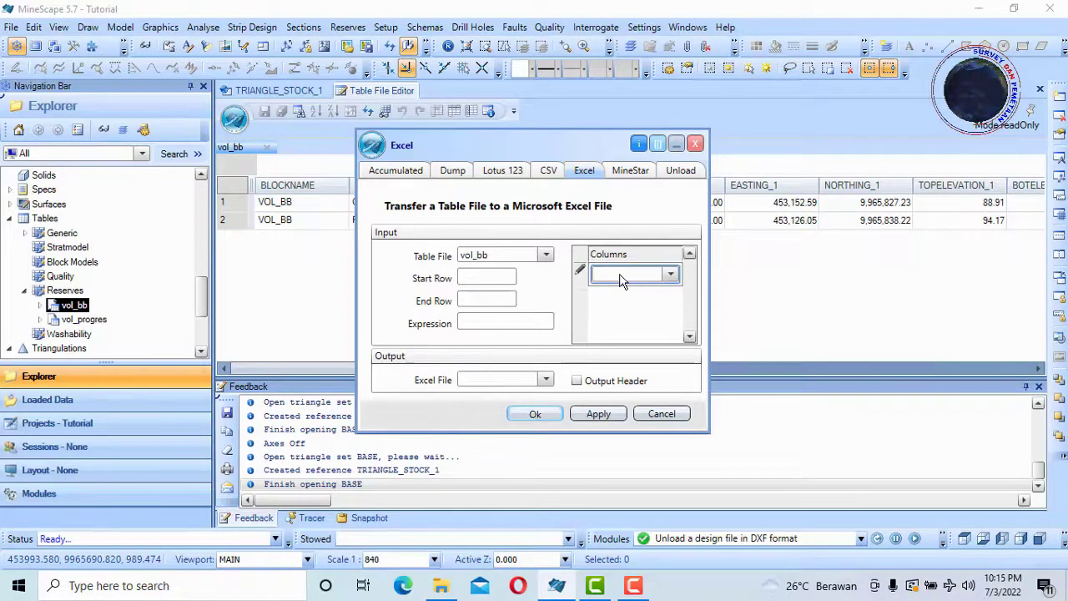
pyautogui.rightClick(621, 281)
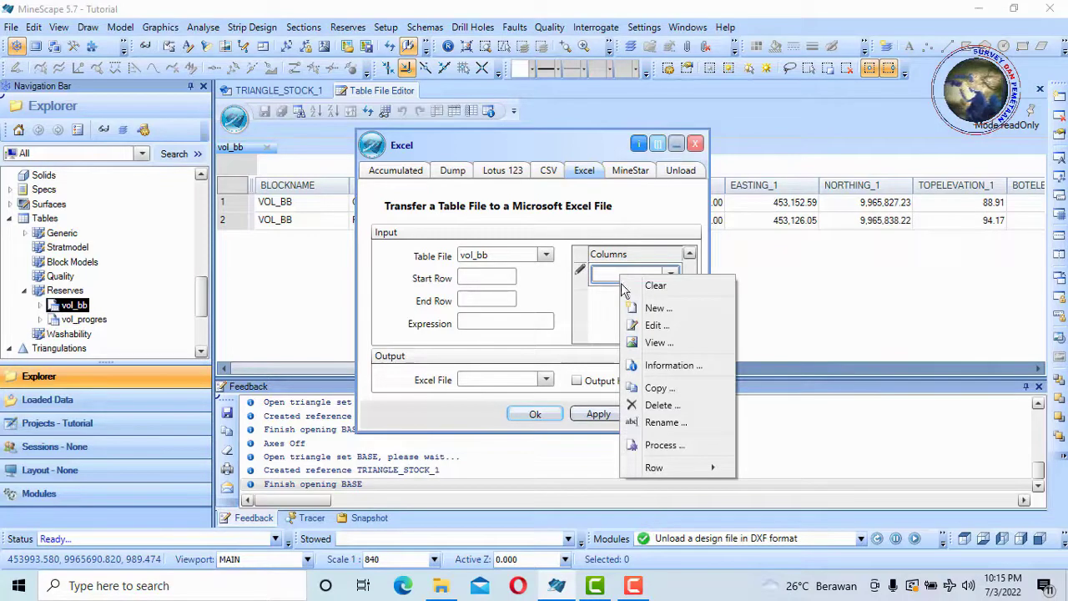
pyautogui.moveTo(668, 467)
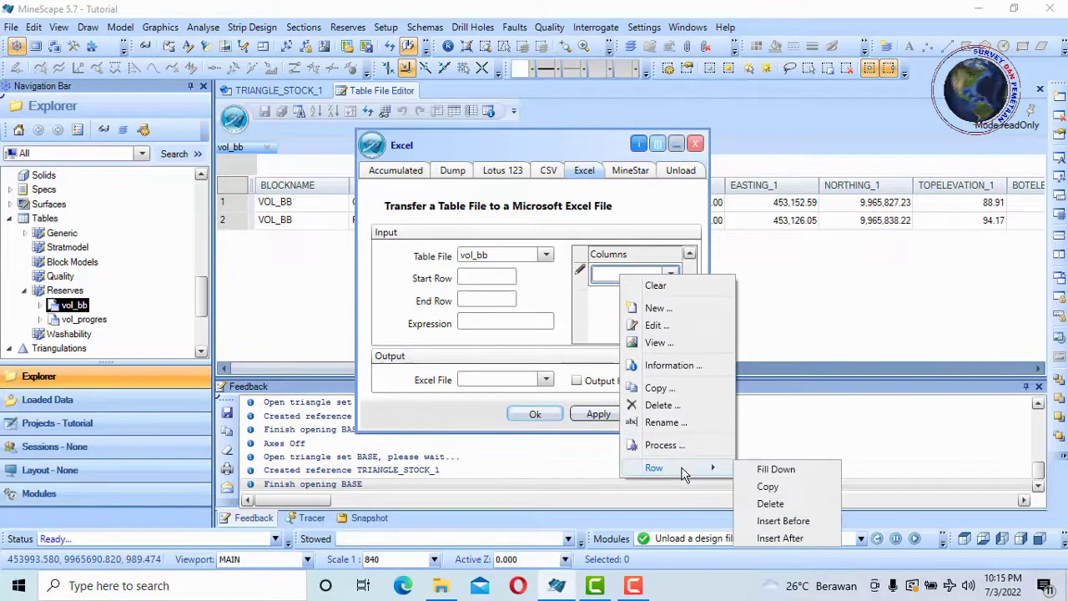
# Fill down the export column list with all vol_bb columns, from Blockname, Cutfill and Totalvolume onward
pyautogui.click(788, 473)
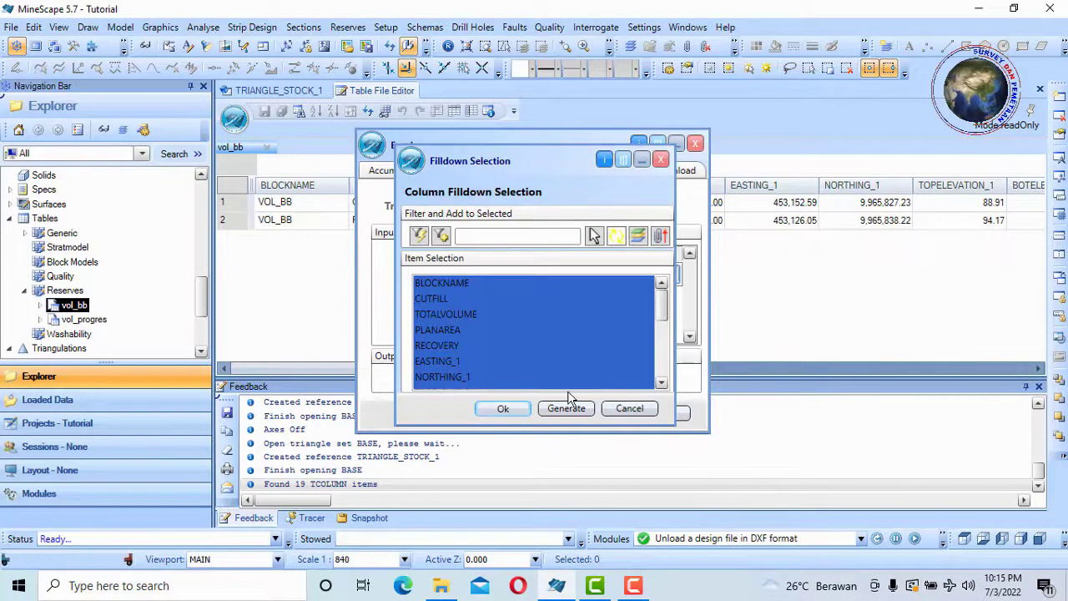
pyautogui.click(503, 408)
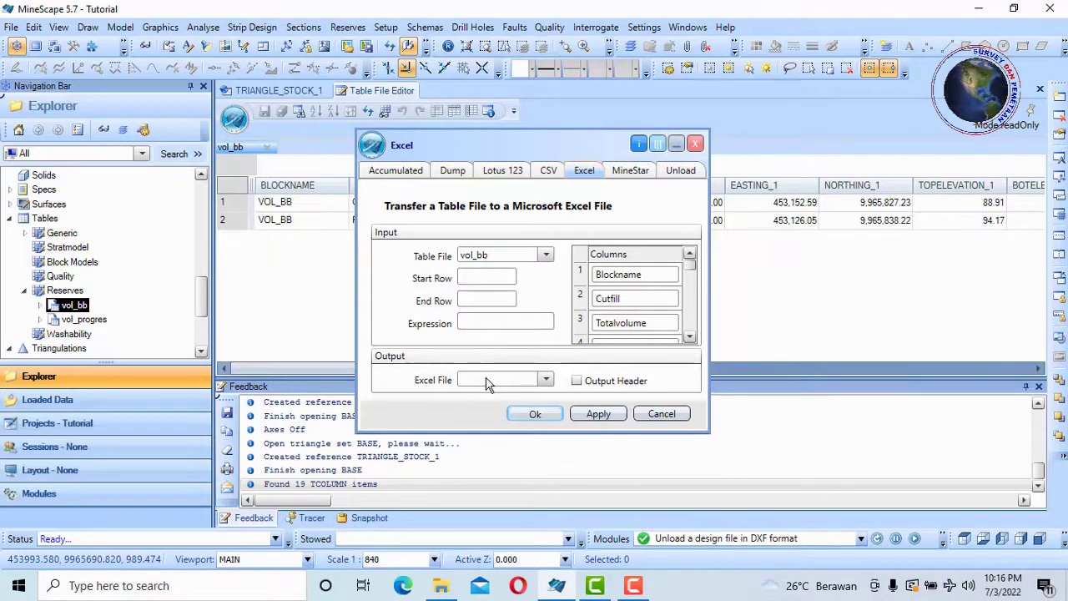
# Name the Excel output vol_bb plus a suffix, include column headers, and run the export
pyautogui.click(488, 381)
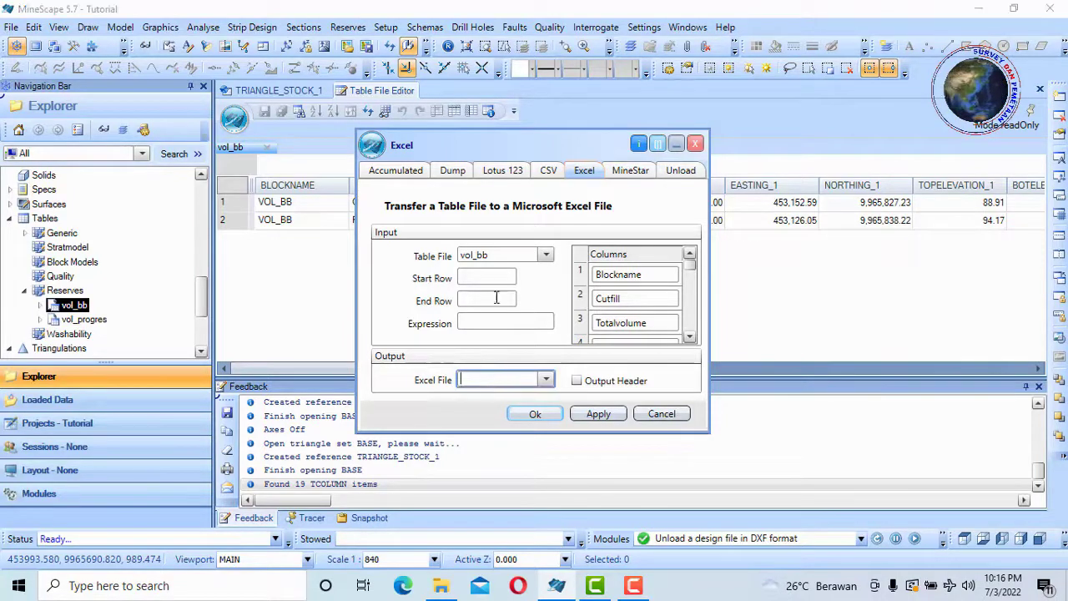
pyautogui.click(466, 254)
pyautogui.rightClick(465, 260)
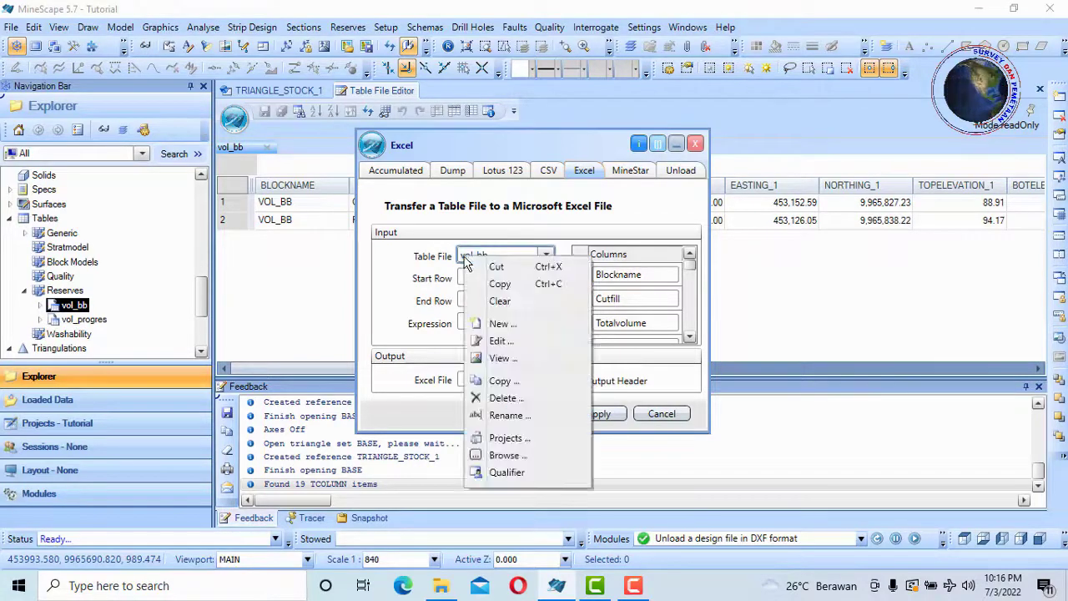
pyautogui.click(499, 285)
pyautogui.click(480, 382)
pyautogui.rightClick(479, 381)
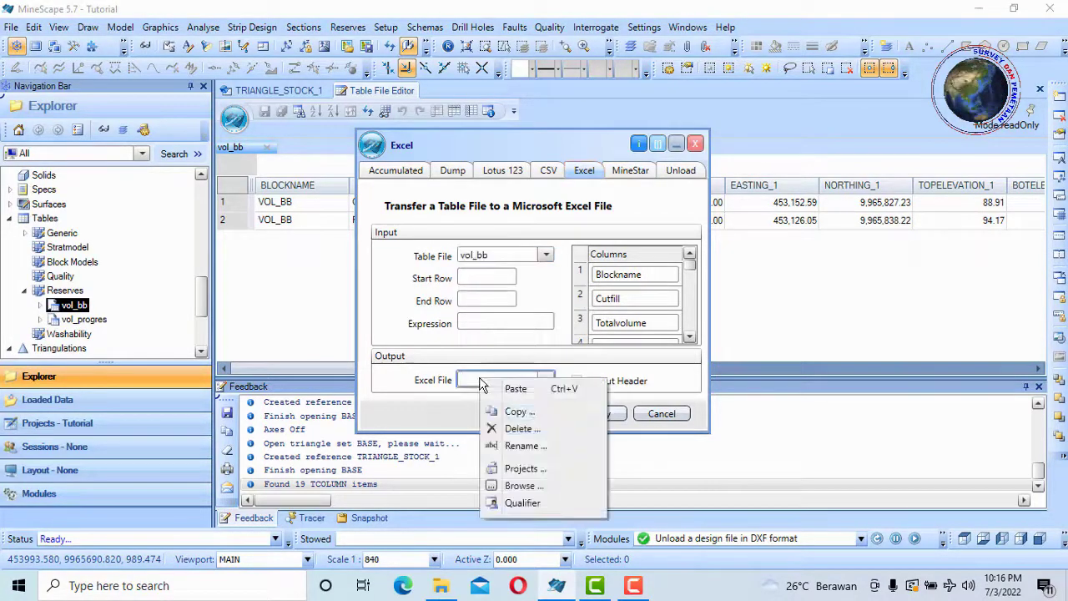
pyautogui.click(515, 389)
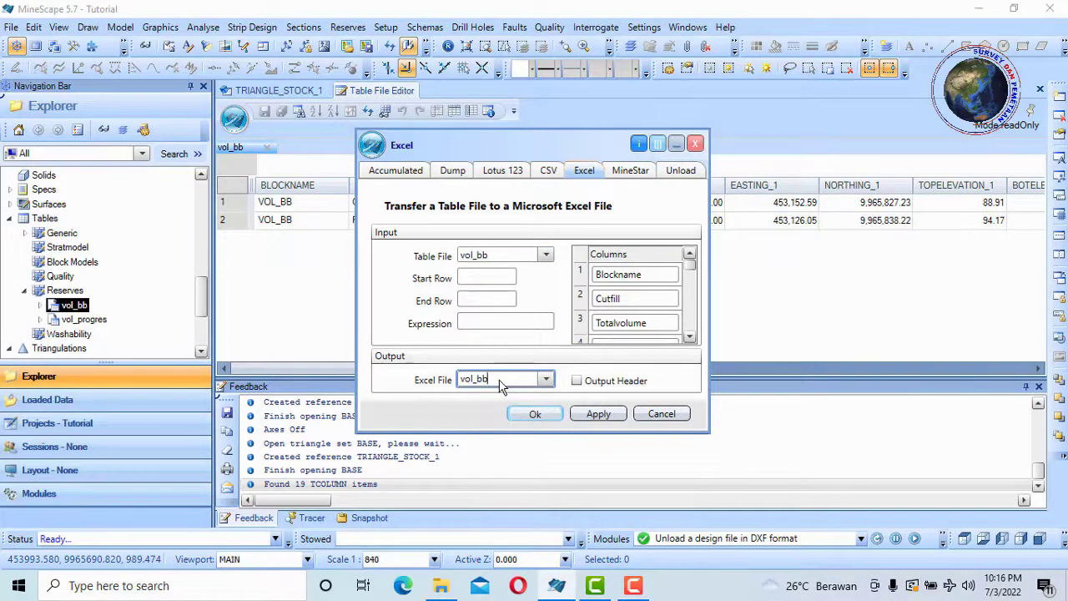
pyautogui.write('_e')
pyautogui.write('x')
pyautogui.write('port')
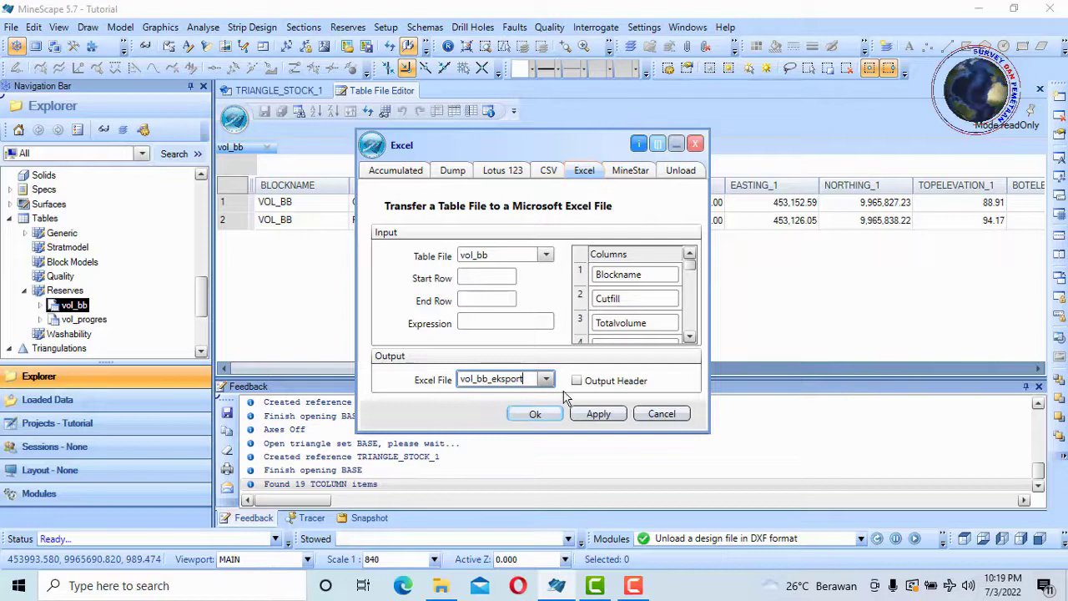
pyautogui.click(576, 382)
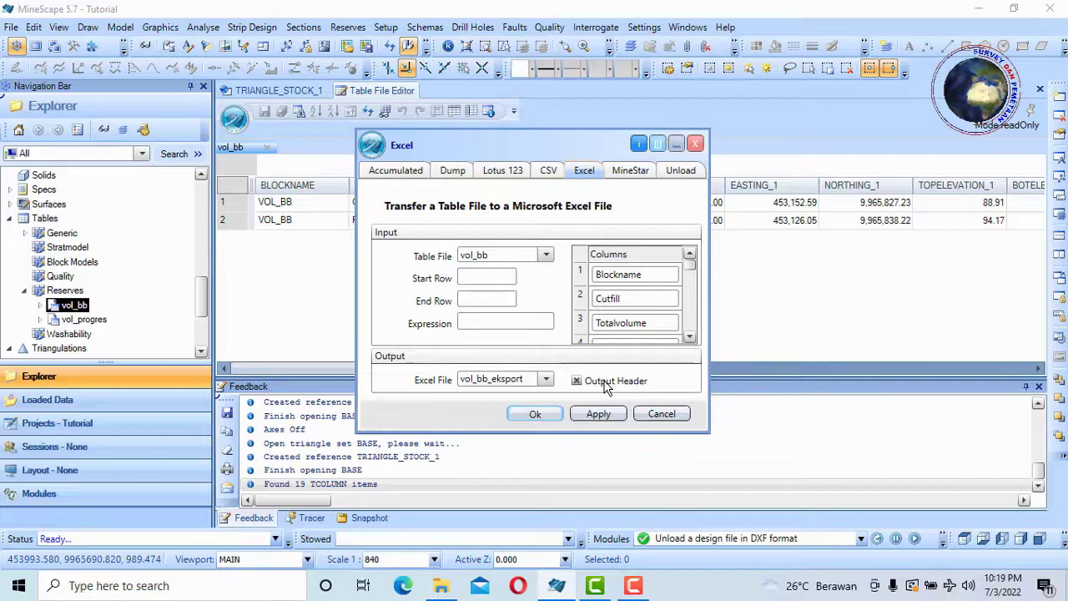
pyautogui.click(535, 413)
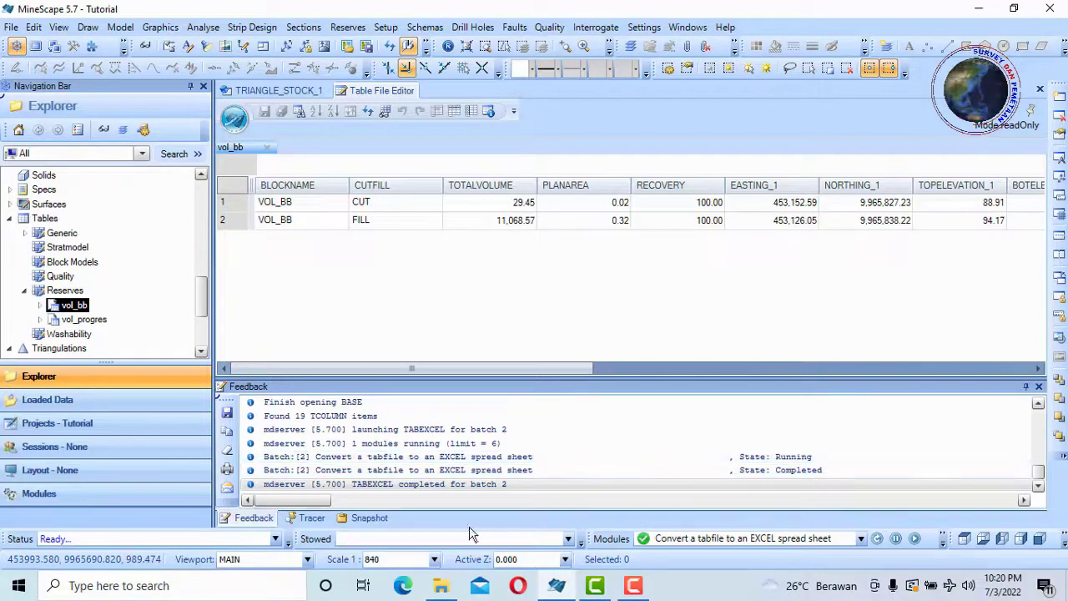
# Switch to File Explorer at D:\mincom after the TABEXCEL export batch completes
pyautogui.click(443, 587)
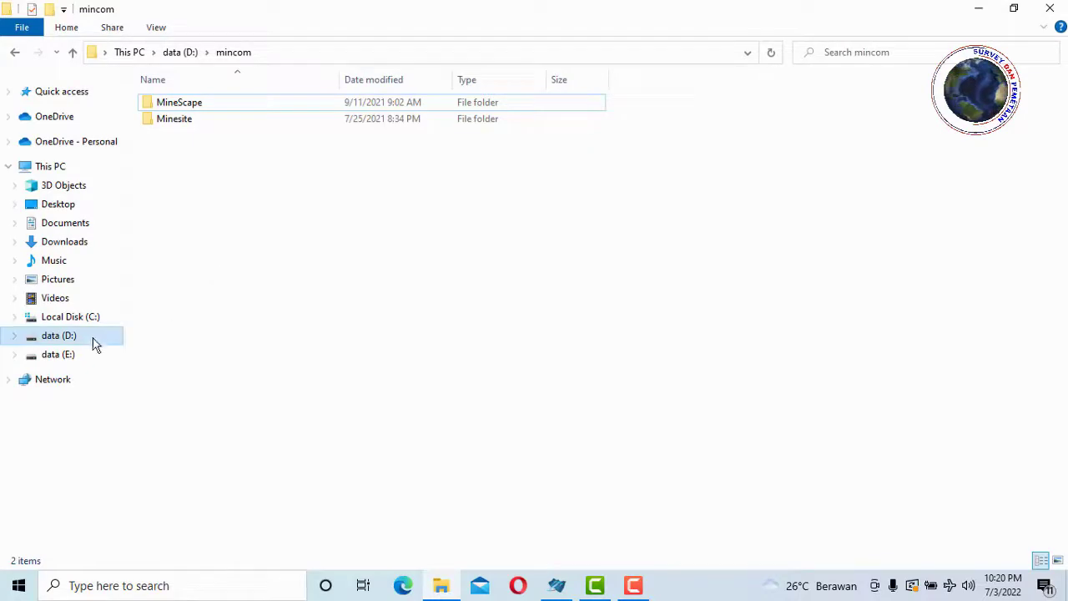
# Open the vol_bb_eksport workbook from the MineScape Tutorial project's excel folder
pyautogui.click(205, 105)
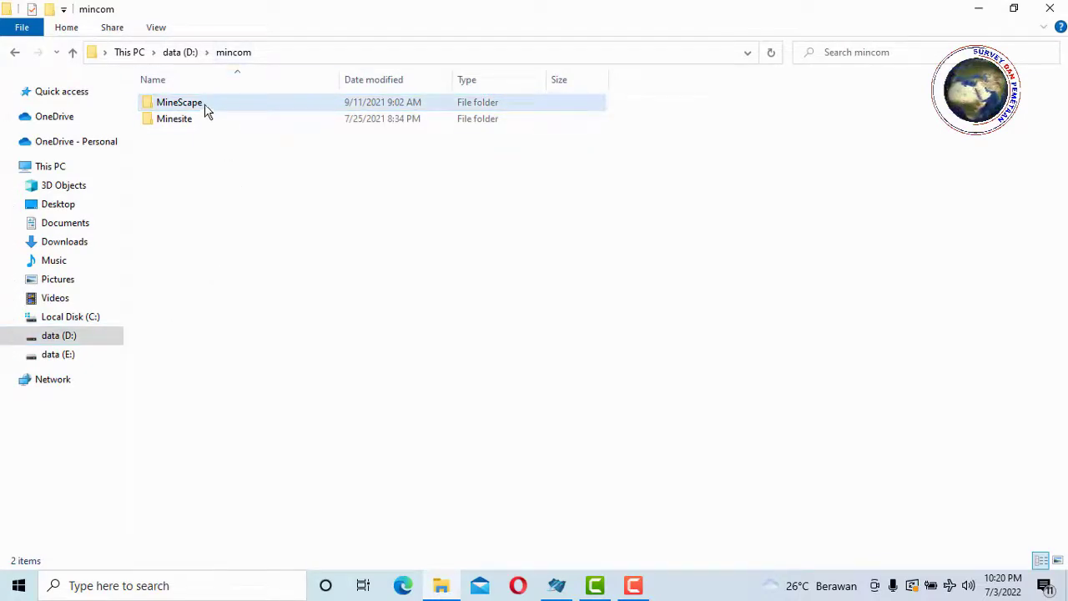
pyautogui.doubleClick(207, 111)
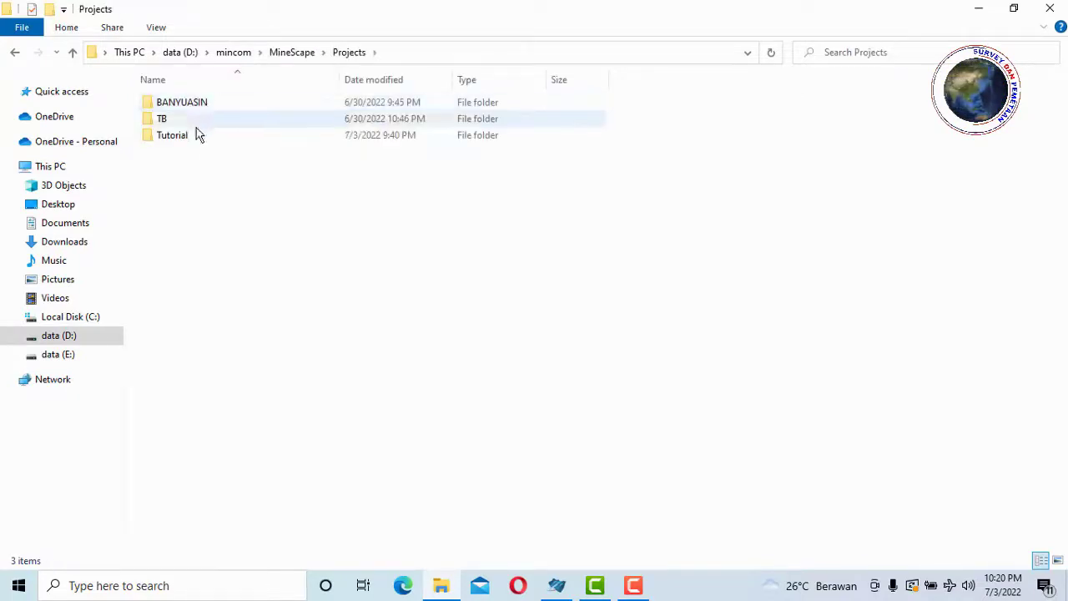
pyautogui.doubleClick(195, 136)
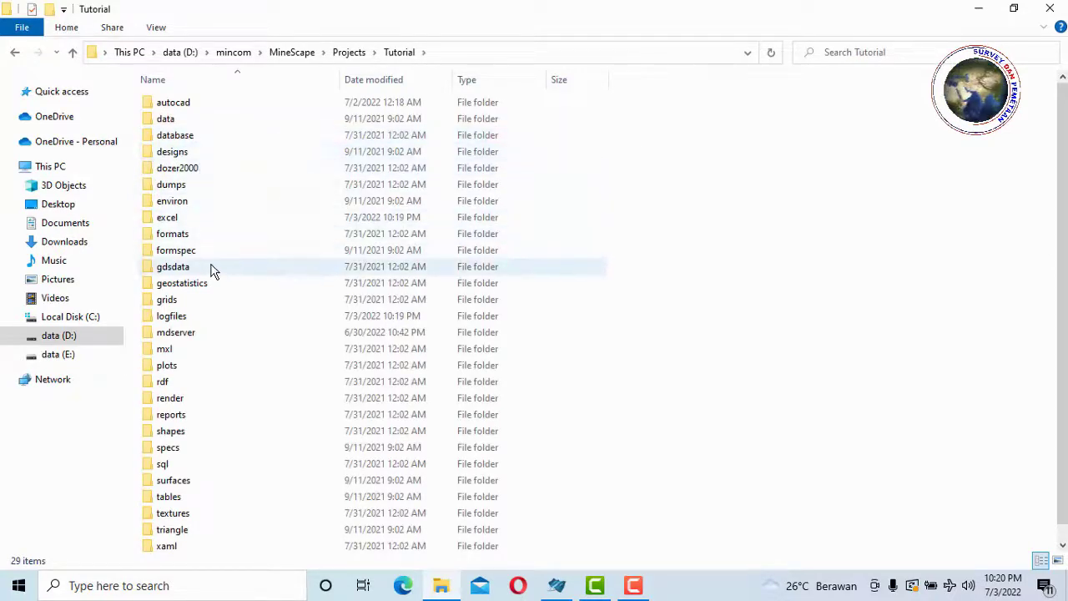
pyautogui.click(202, 221)
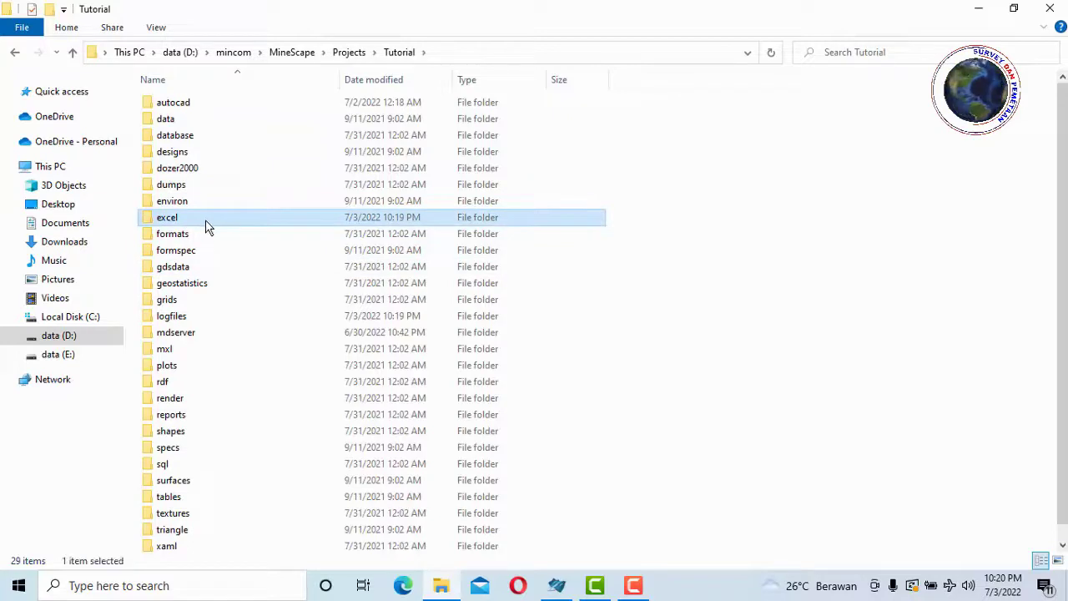
pyautogui.doubleClick(207, 223)
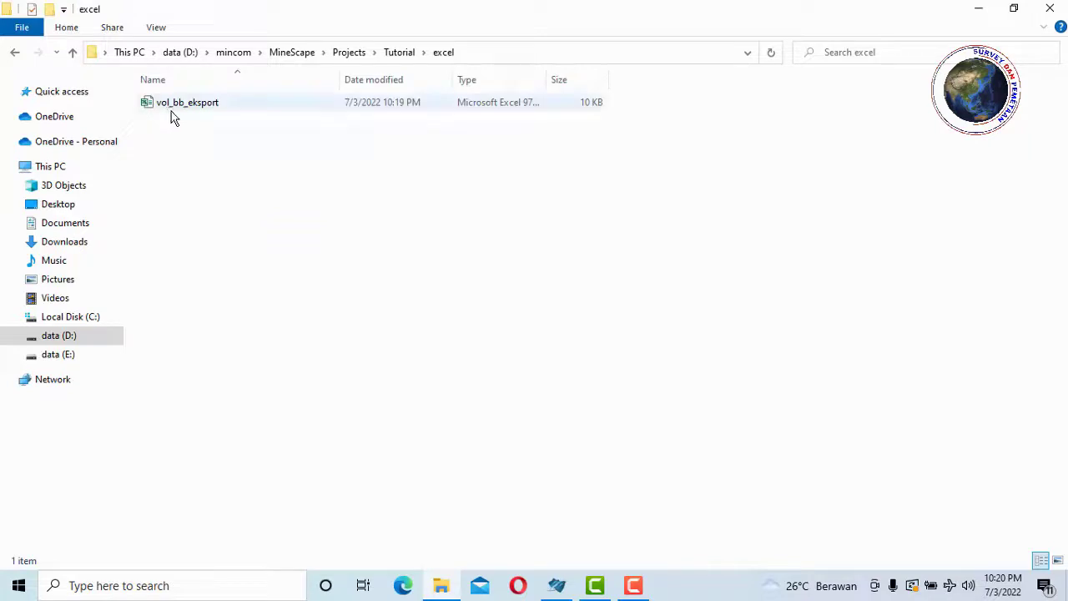
pyautogui.moveTo(230, 106)
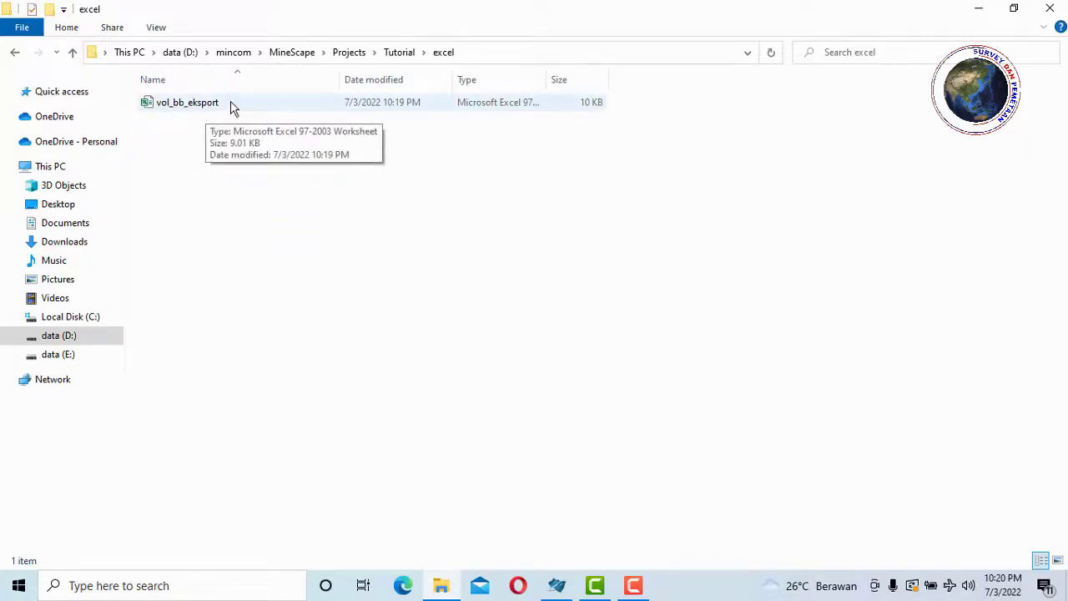
pyautogui.doubleClick(233, 104)
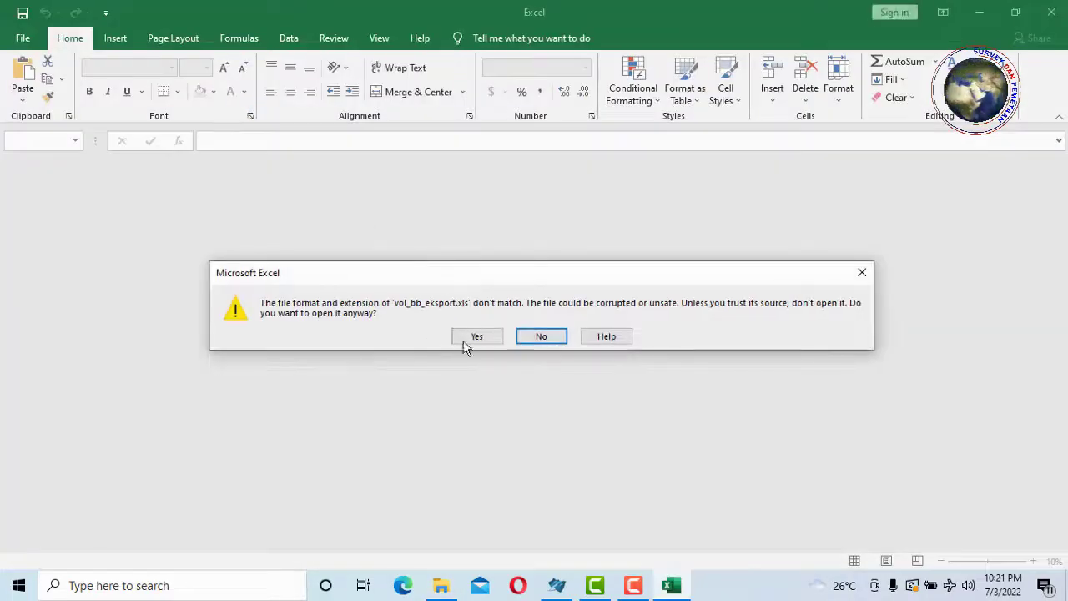
# Accept the format warning and widen columns A–G to fit BLOCKNAME, CUTFILL and NORTHING_1 values
pyautogui.click(482, 338)
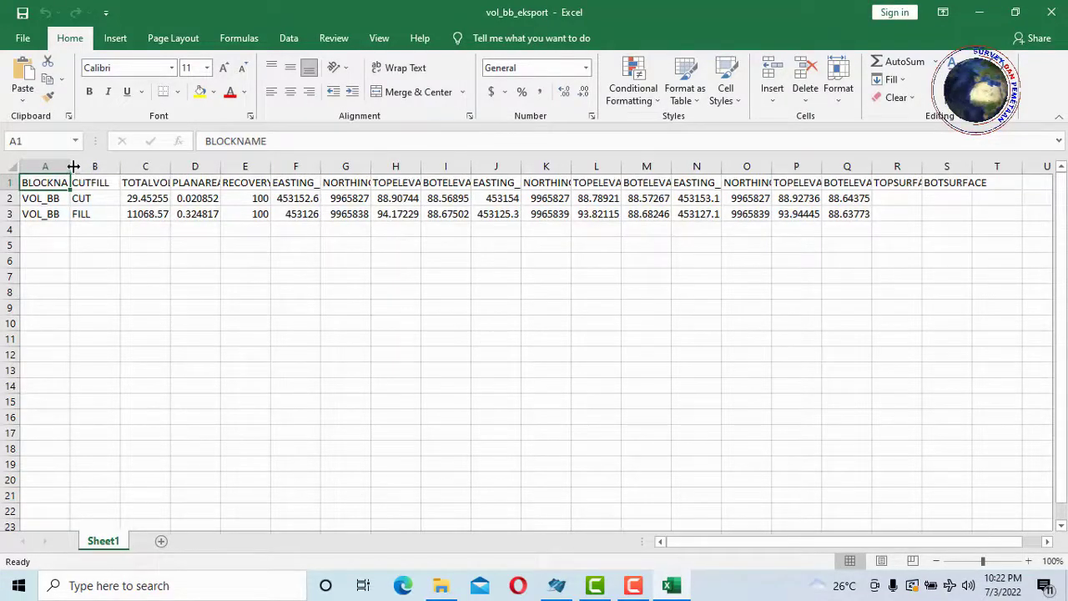
pyautogui.moveTo(74, 166); pyautogui.dragTo(95, 167)
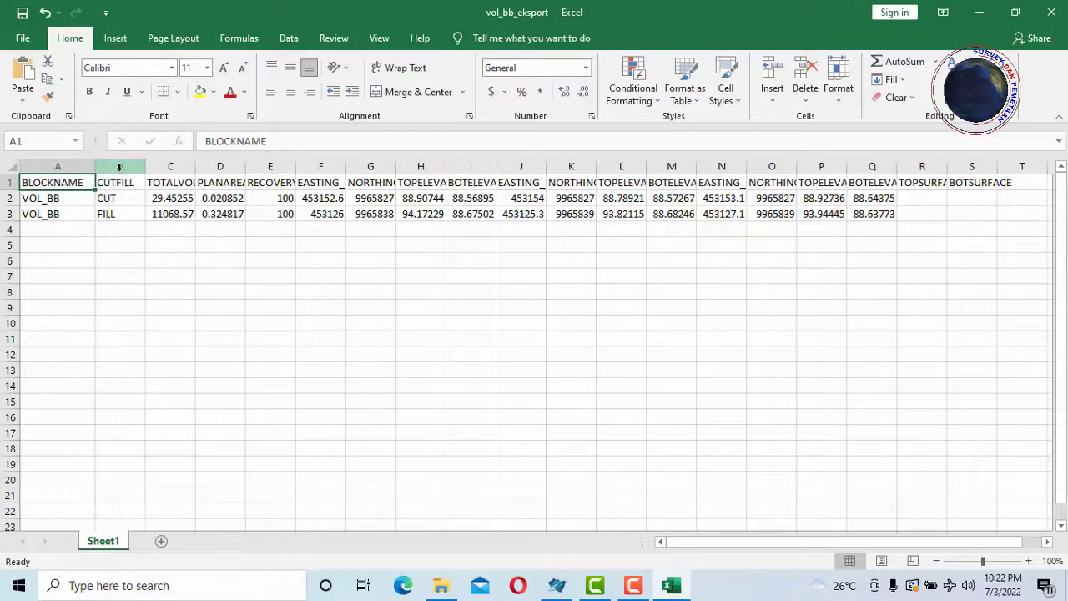
pyautogui.moveTo(145, 166); pyautogui.dragTo(472, 167)
pyautogui.doubleClick(248, 167)
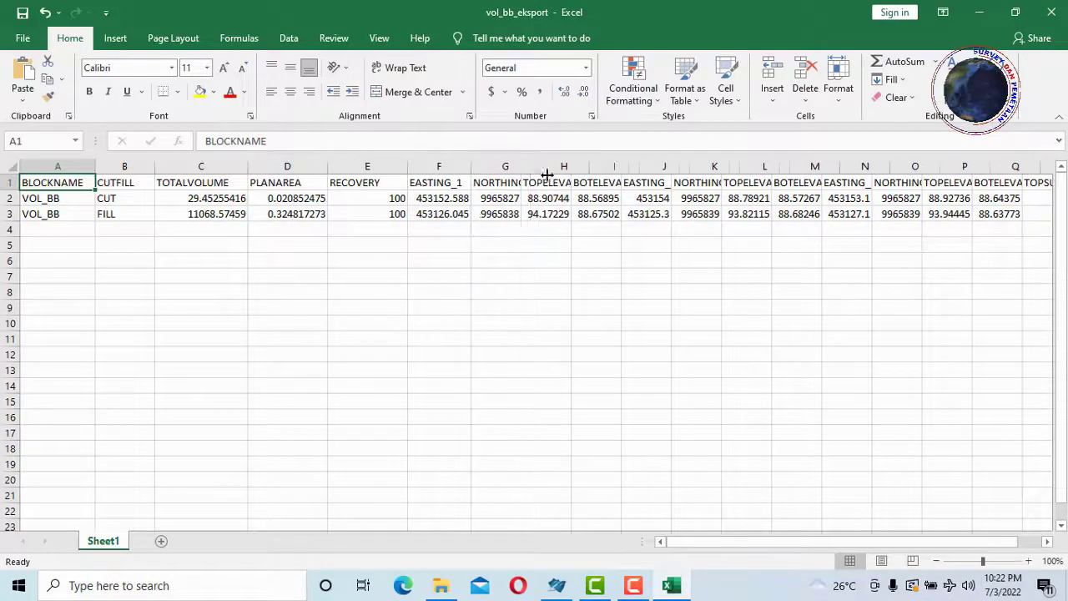
pyautogui.doubleClick(541, 173)
pyautogui.click(523, 230)
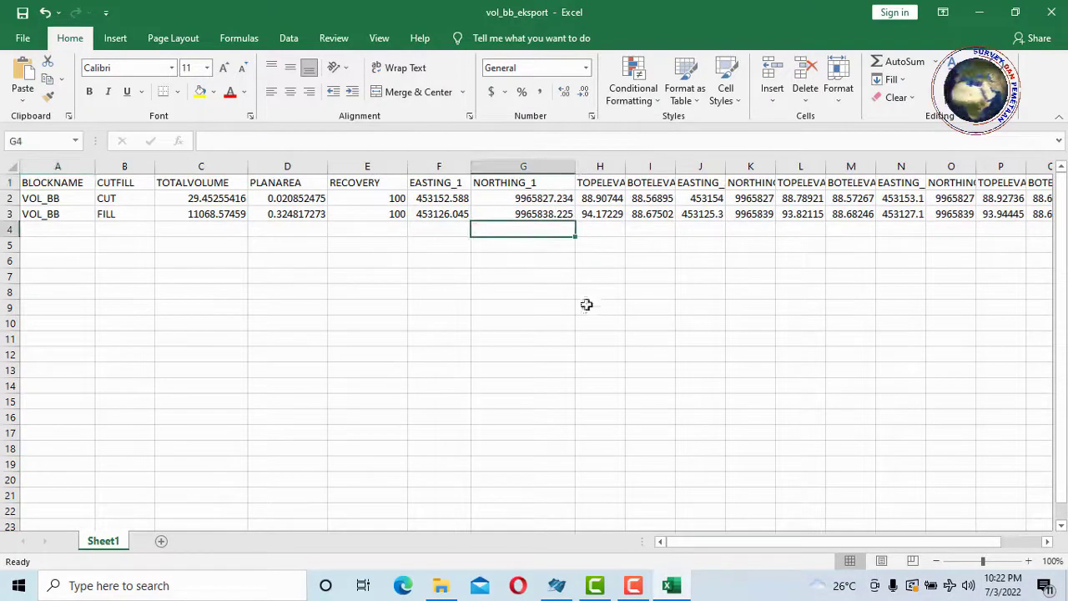
pyautogui.click(556, 585)
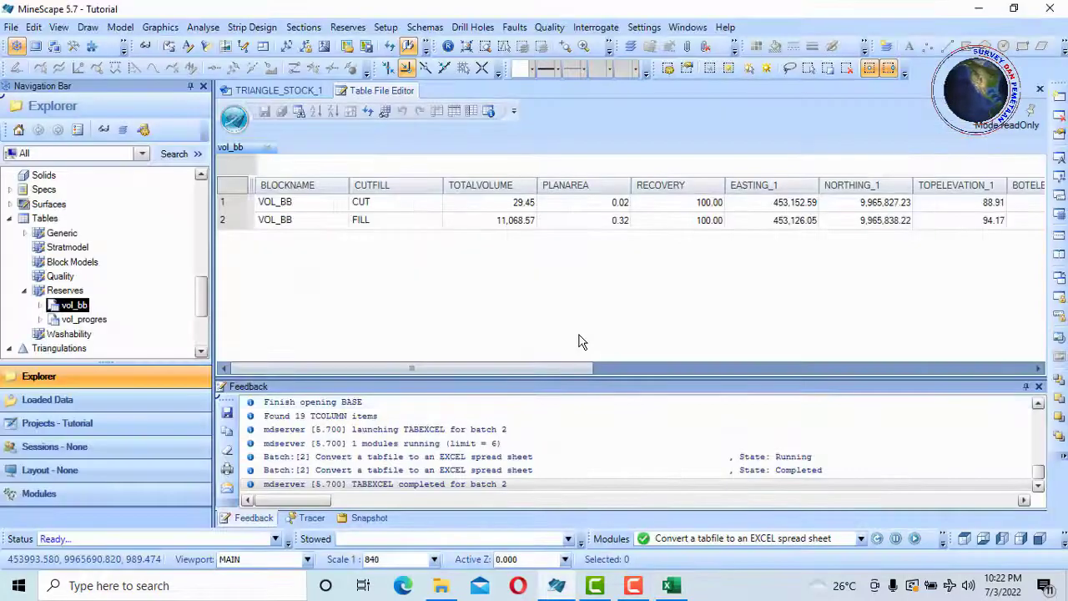